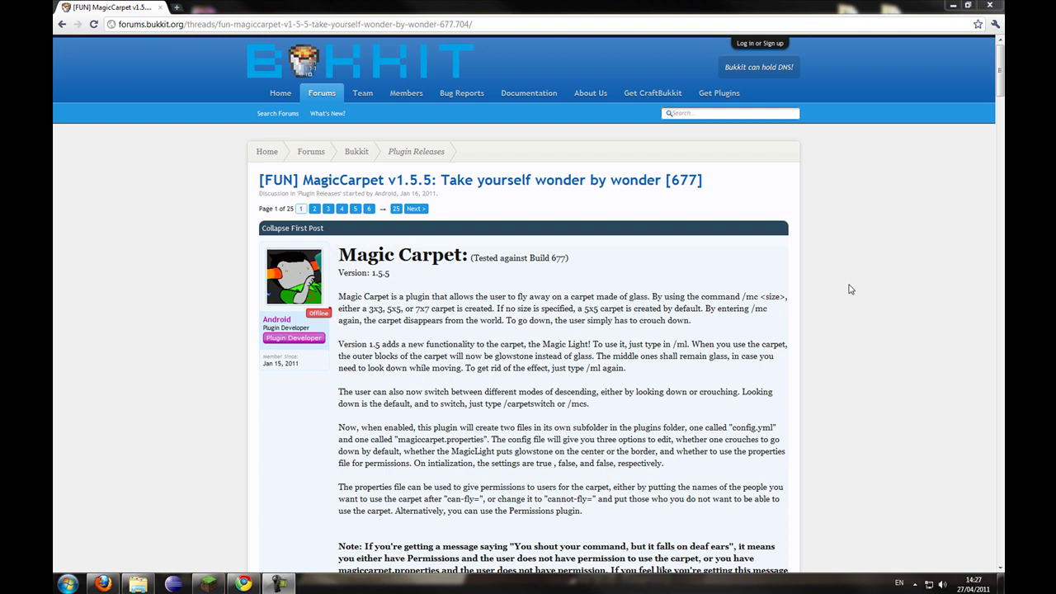
# - Download Version 1.5 of the plugin from the MagicCarpet forum post and keep the MagicCarpet.jar file
pyautogui.scroll(-3, 763, 257)
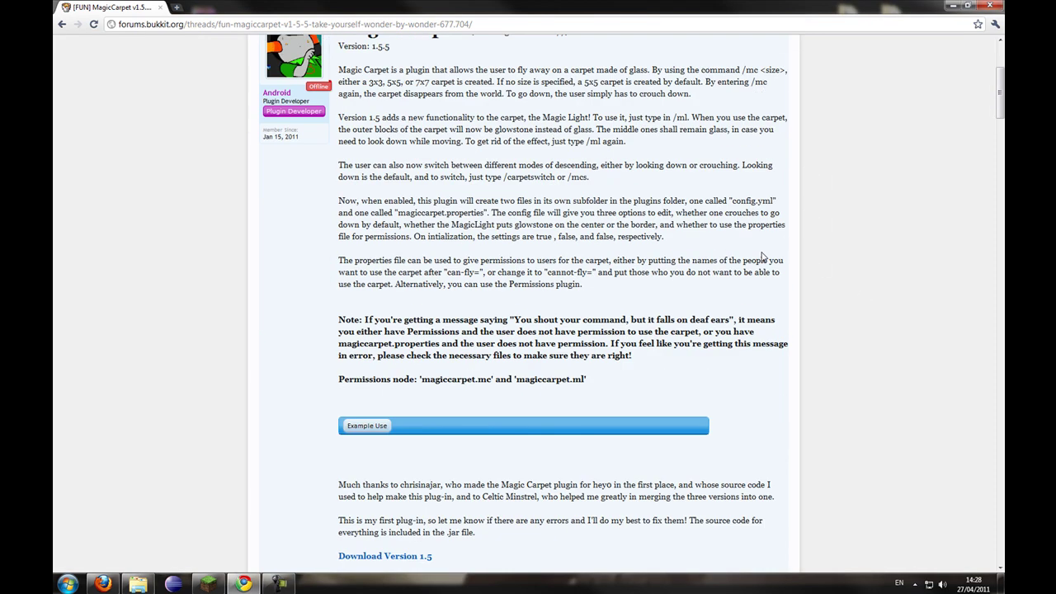
pyautogui.scroll(-2, 759, 289)
pyautogui.scroll(2, 753, 303)
pyautogui.scroll(-2, 669, 306)
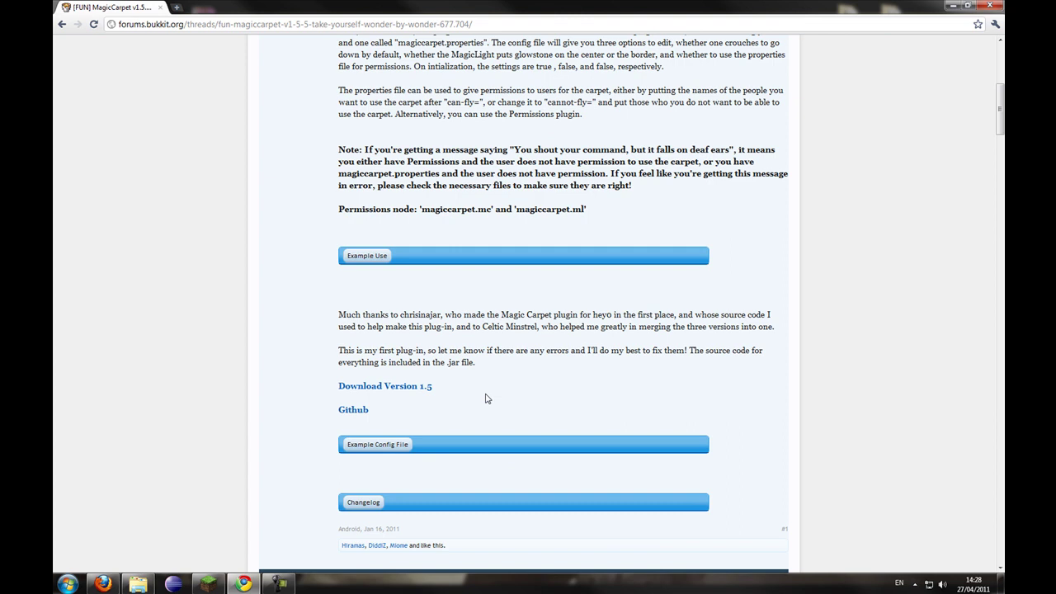
pyautogui.middleClick(410, 393)
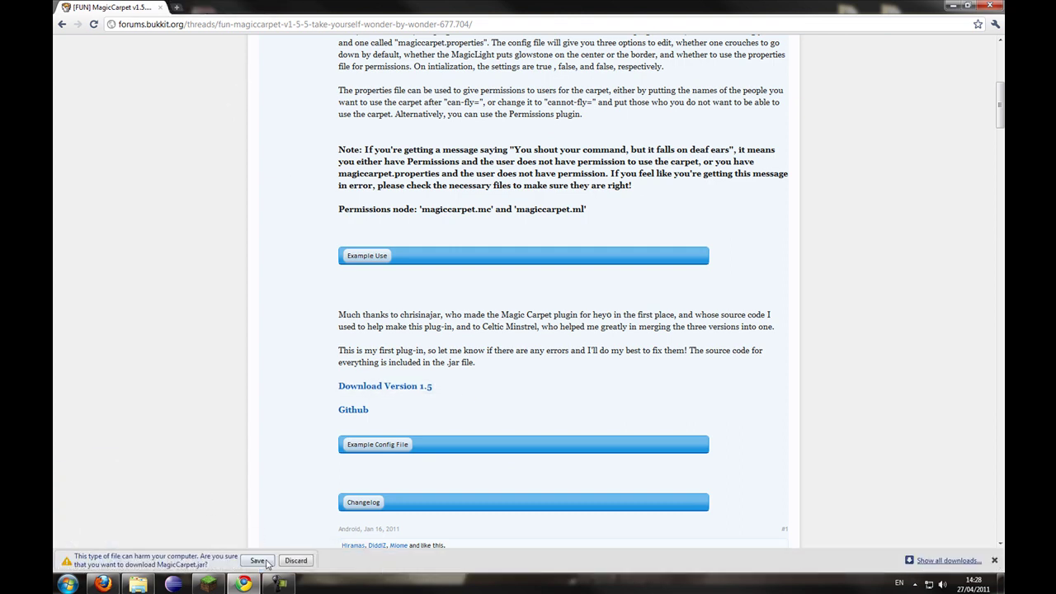
pyautogui.click(260, 563)
# - Locate the downloaded MagicCarpet (1).jar through WinRAR, copy it into the server's empty plugins folder and close WinRAR
pyautogui.moveTo(442, 4); pyautogui.dragTo(852, 173)
pyautogui.click(714, 495)
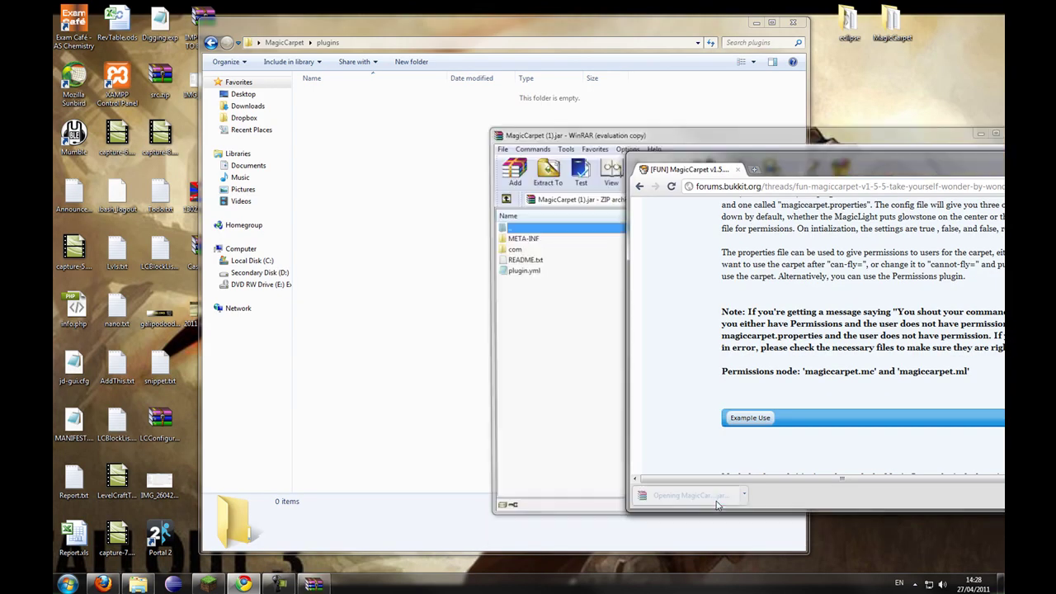
pyautogui.doubleClick(528, 228)
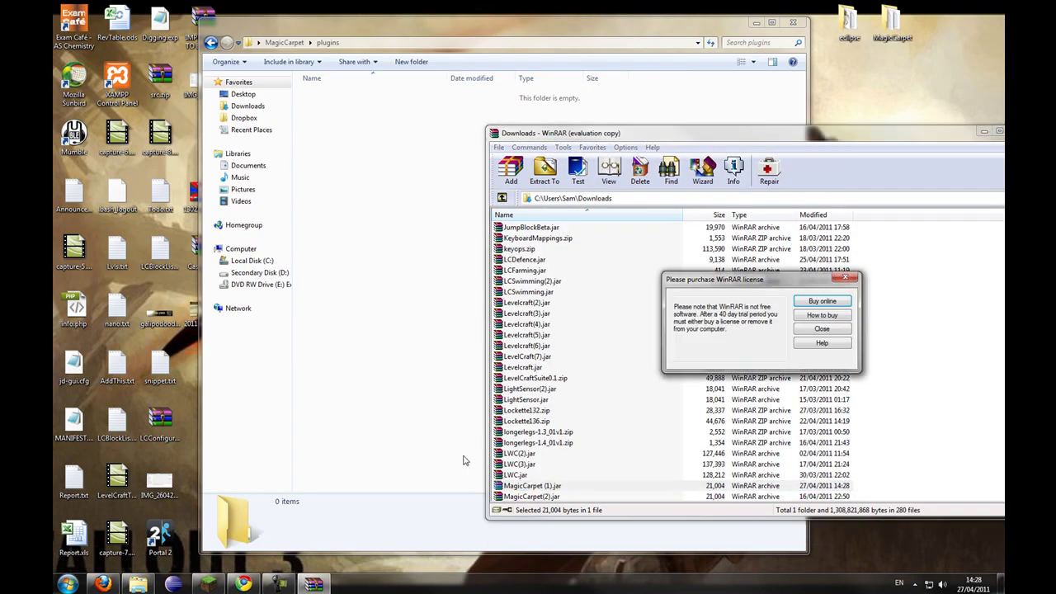
pyautogui.click(848, 278)
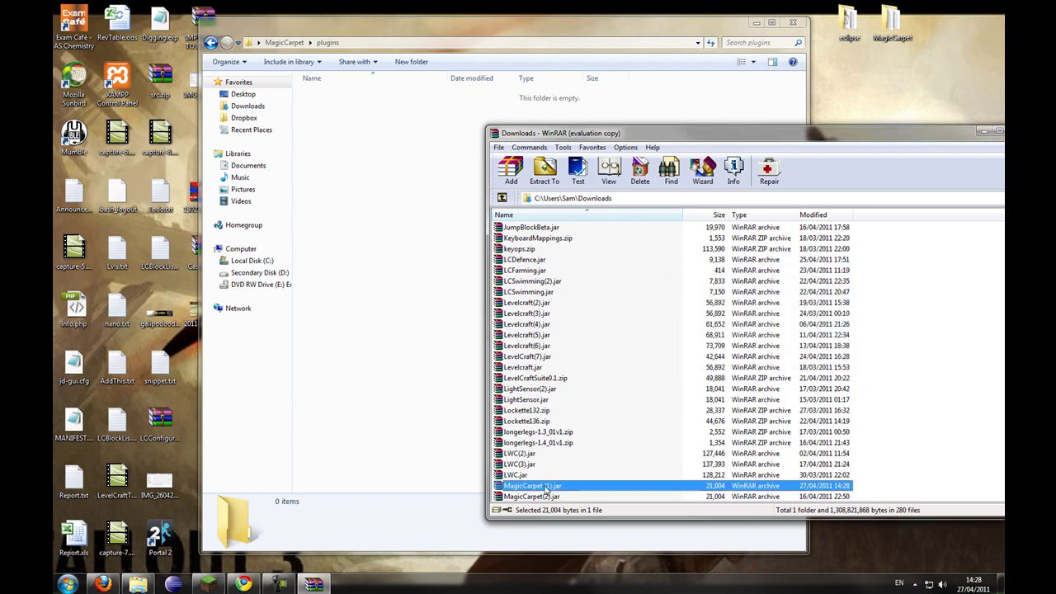
pyautogui.moveTo(551, 488); pyautogui.dragTo(360, 333)
pyautogui.click(1018, 131)
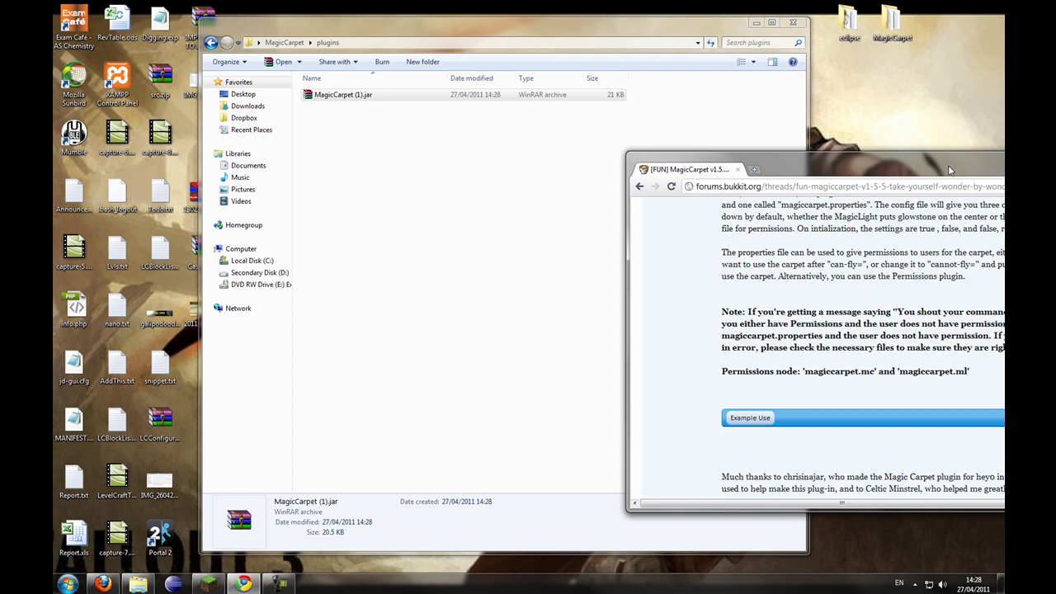
# - Move the browser out of the way and rename the jar in the plugins folder as MagicCarpet.jar
pyautogui.moveTo(950, 169); pyautogui.dragTo(1003, 332)
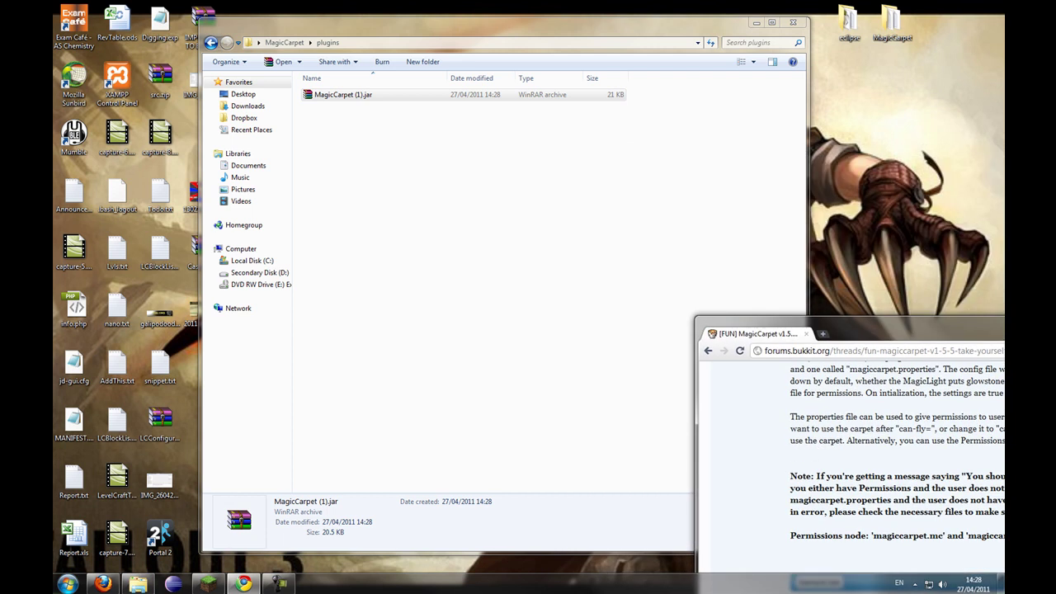
pyautogui.press('super+Down')
pyautogui.click(331, 95)
pyautogui.moveTo(353, 95); pyautogui.dragTo(361, 94)
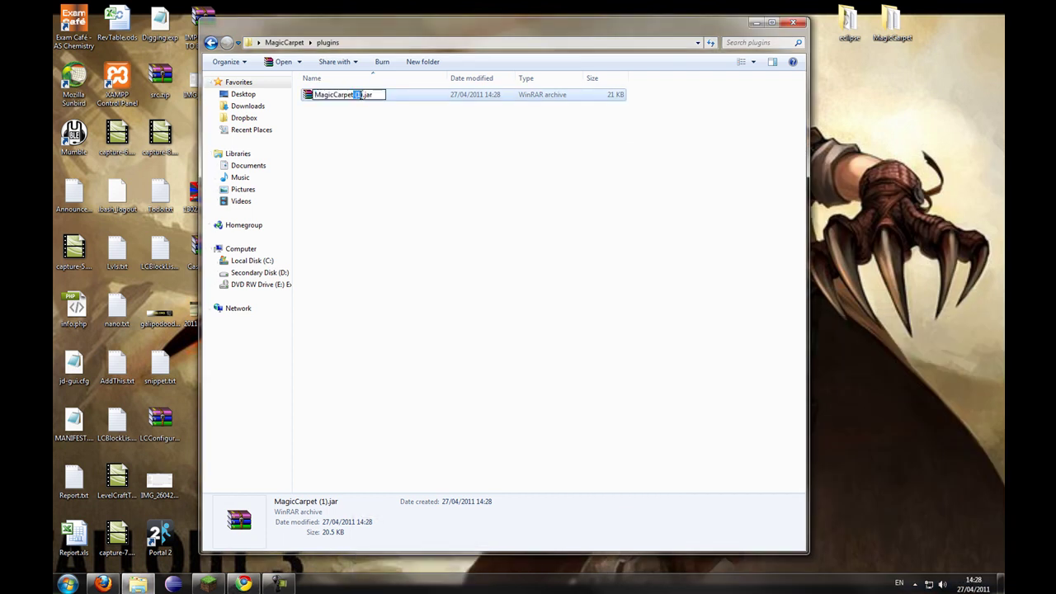
pyautogui.press('BackSpace')
pyautogui.press('BackSpace')
pyautogui.press('Return')
# - Run ServerStart.bat from the MagicCarpet server folder once to load the plugin, and shut the server down
pyautogui.press('BackSpace')
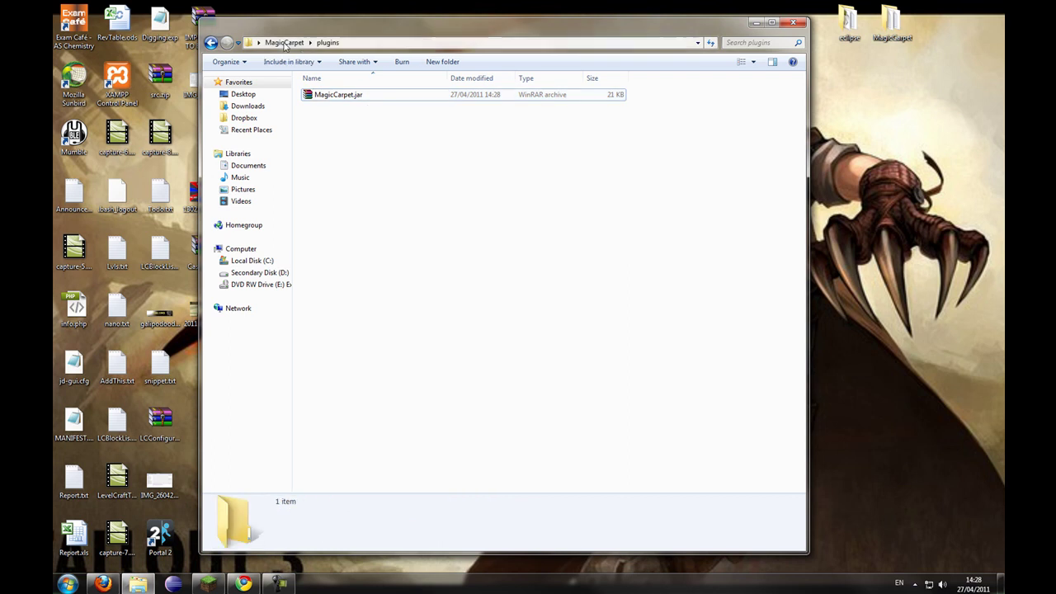
pyautogui.doubleClick(351, 194)
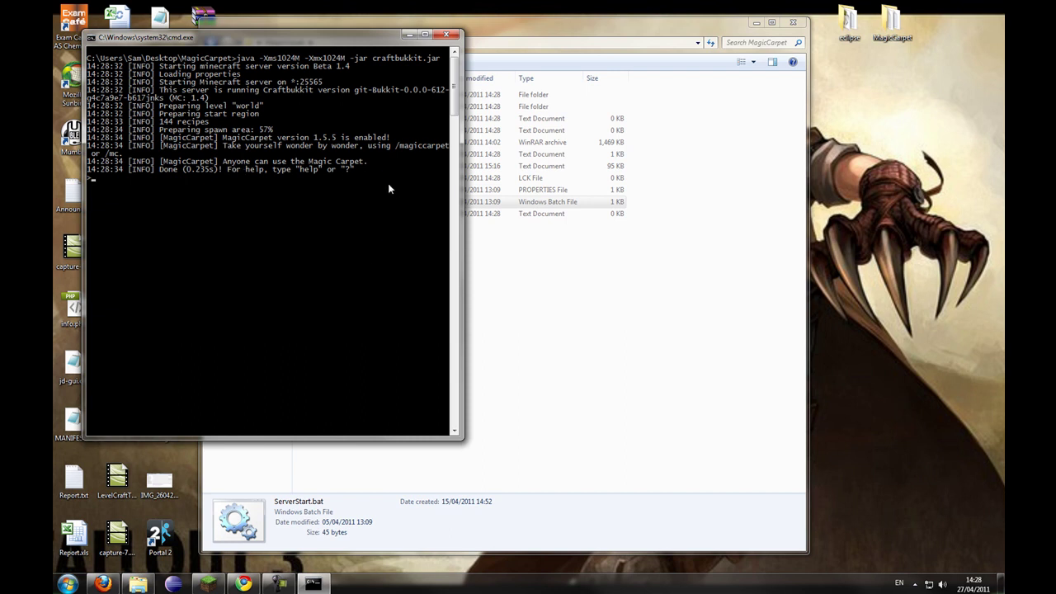
pyautogui.press('Return')
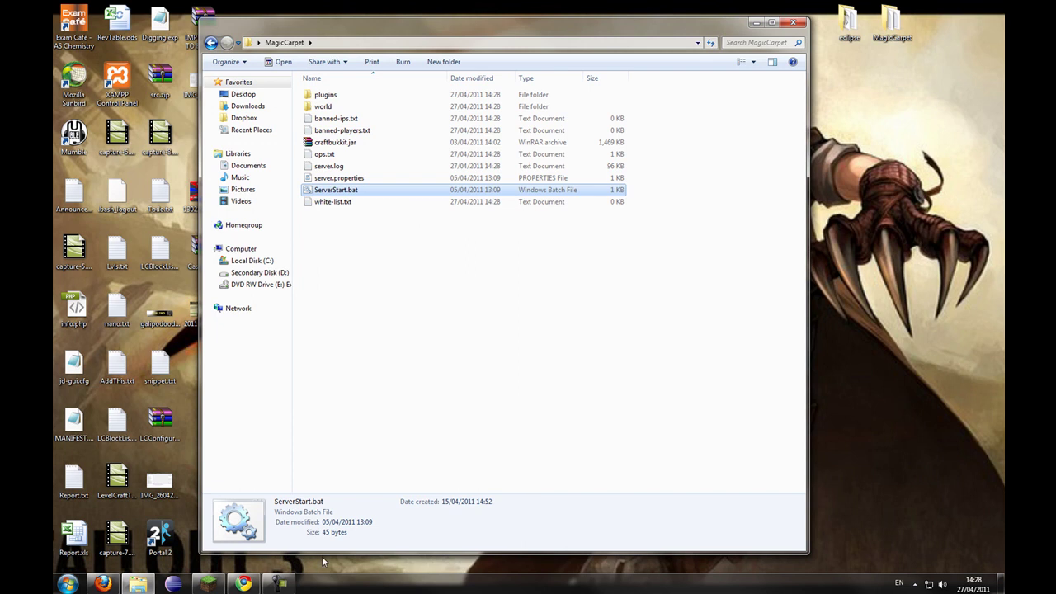
# - Switch to Chrome and reread the permissions note and permission nodes in the MagicCarpet forum post
pyautogui.click(244, 583)
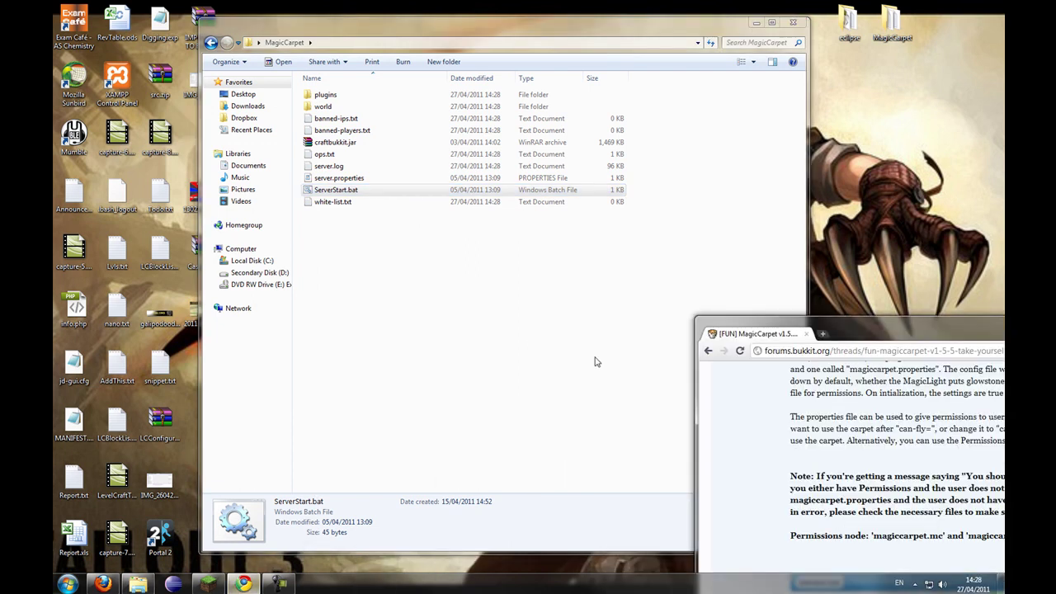
pyautogui.moveTo(527, 166); pyautogui.dragTo(525, 173)
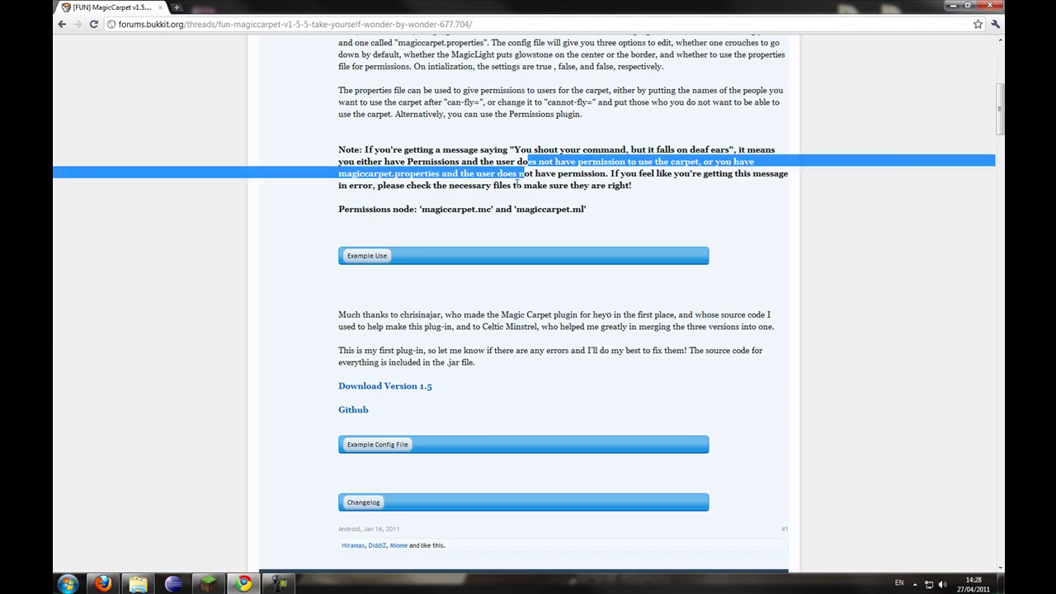
pyautogui.click(516, 206)
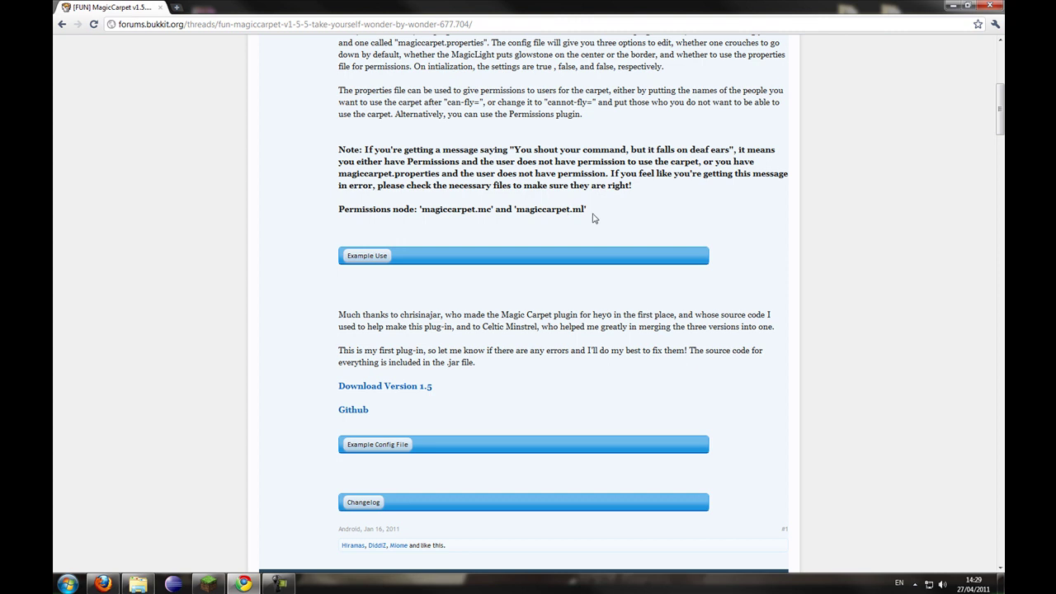
pyautogui.scroll(3, 618, 285)
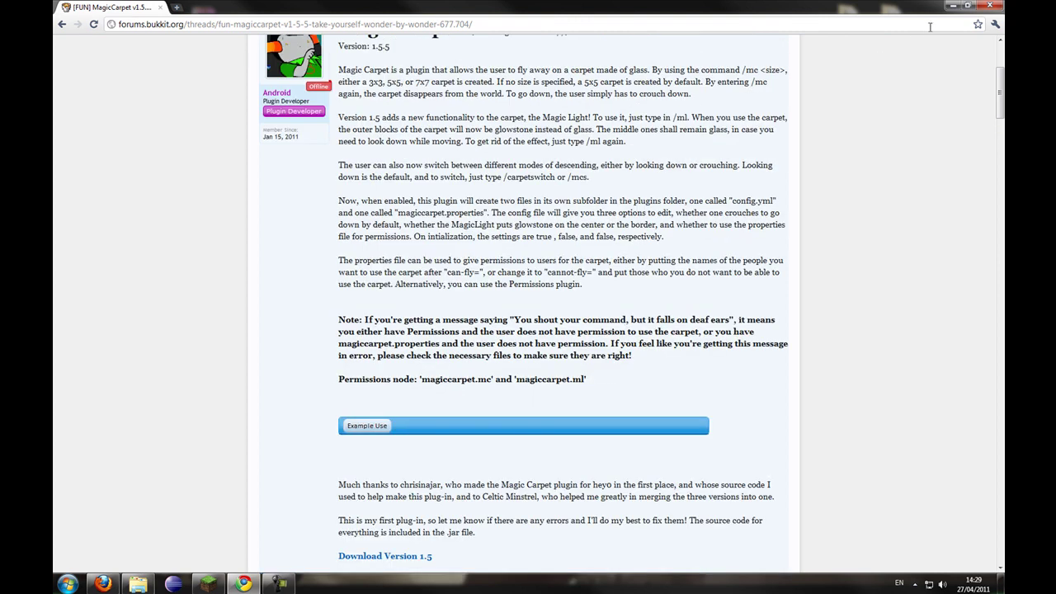
# - Go back to Explorer and open config.yml from the MagicCarpet folder inside plugins to examine its settings
pyautogui.click(953, 5)
pyautogui.doubleClick(332, 96)
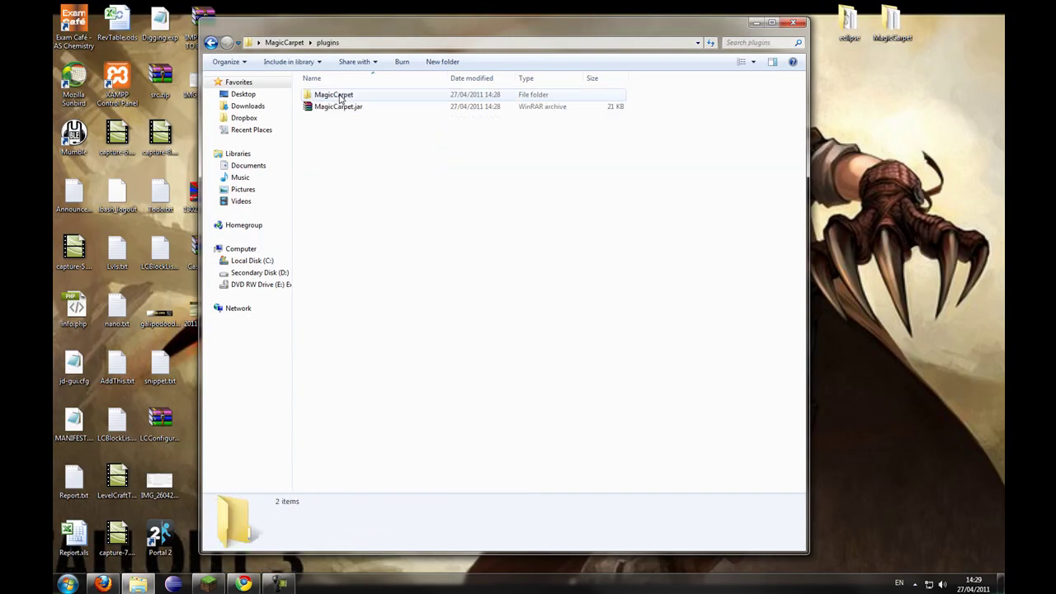
pyautogui.doubleClick(352, 97)
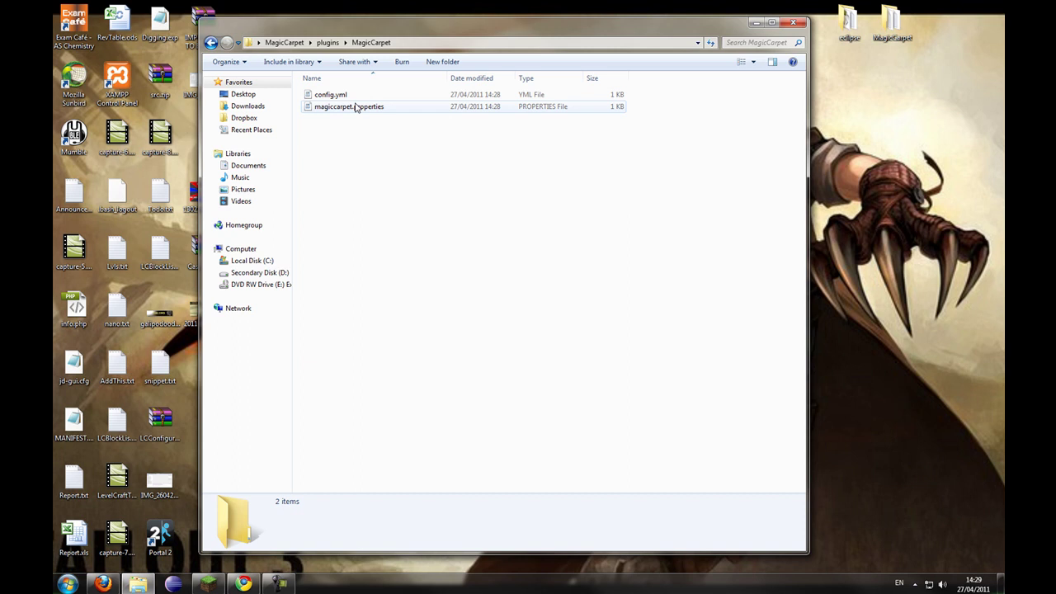
pyautogui.doubleClick(355, 97)
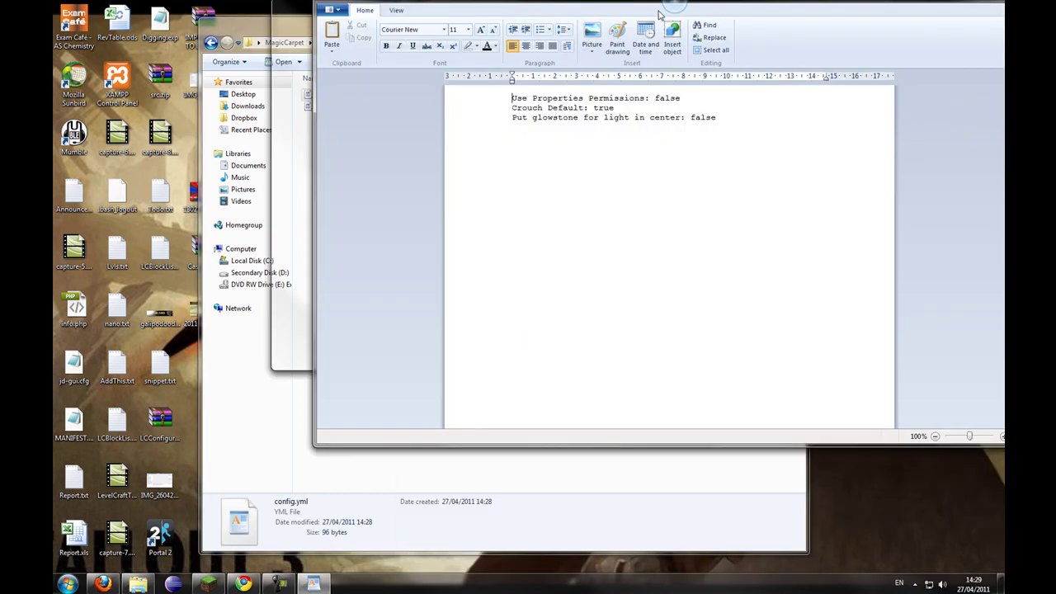
pyautogui.doubleClick(660, 14)
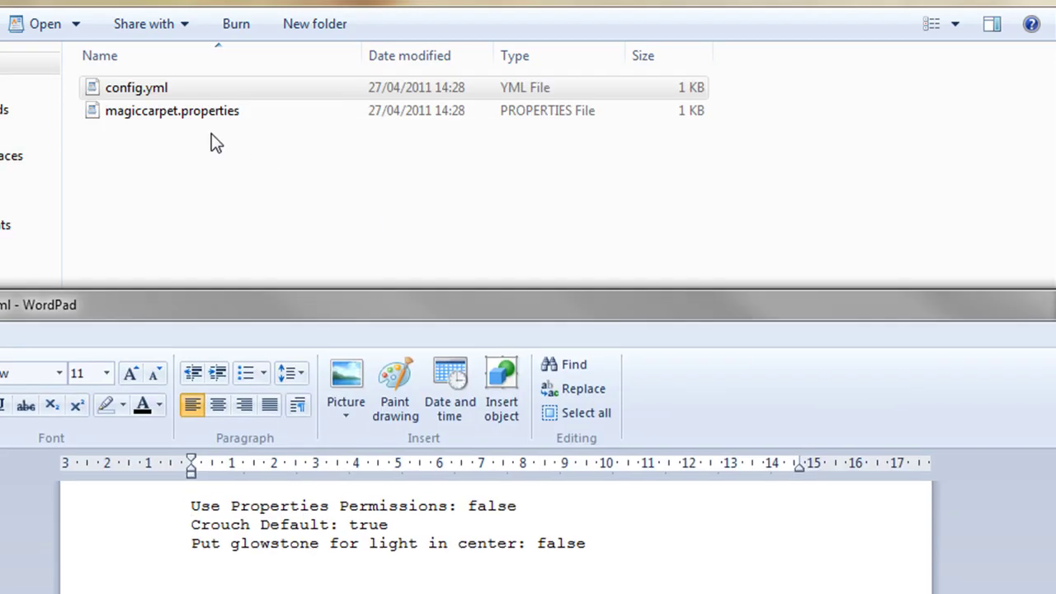
# - Open magiccarpet.properties, examine the Crouch Default setting in config.yml and close WordPad
pyautogui.doubleClick(226, 115)
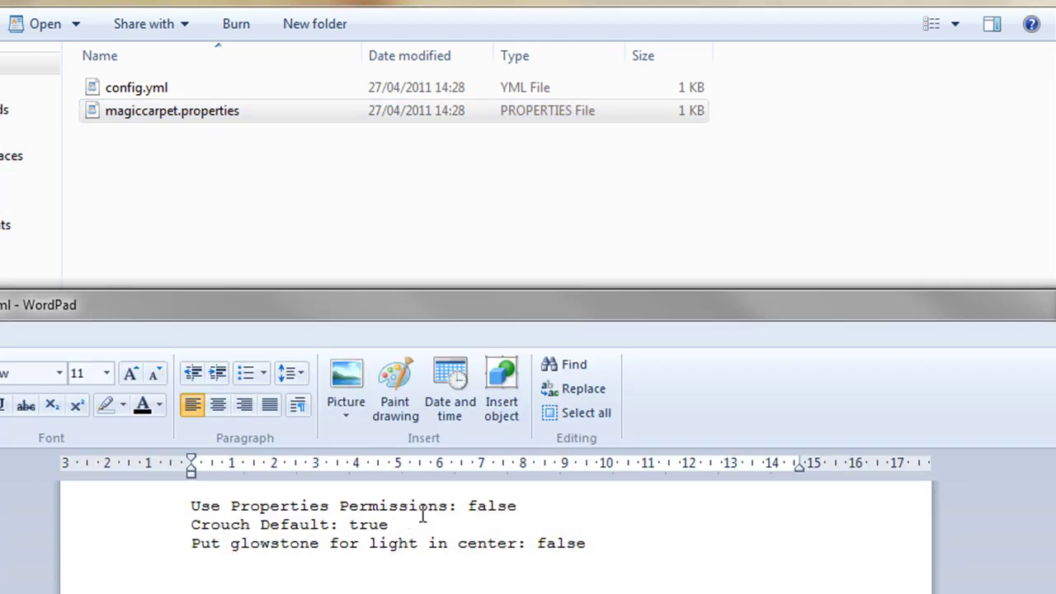
pyautogui.moveTo(490, 318); pyautogui.dragTo(495, 216)
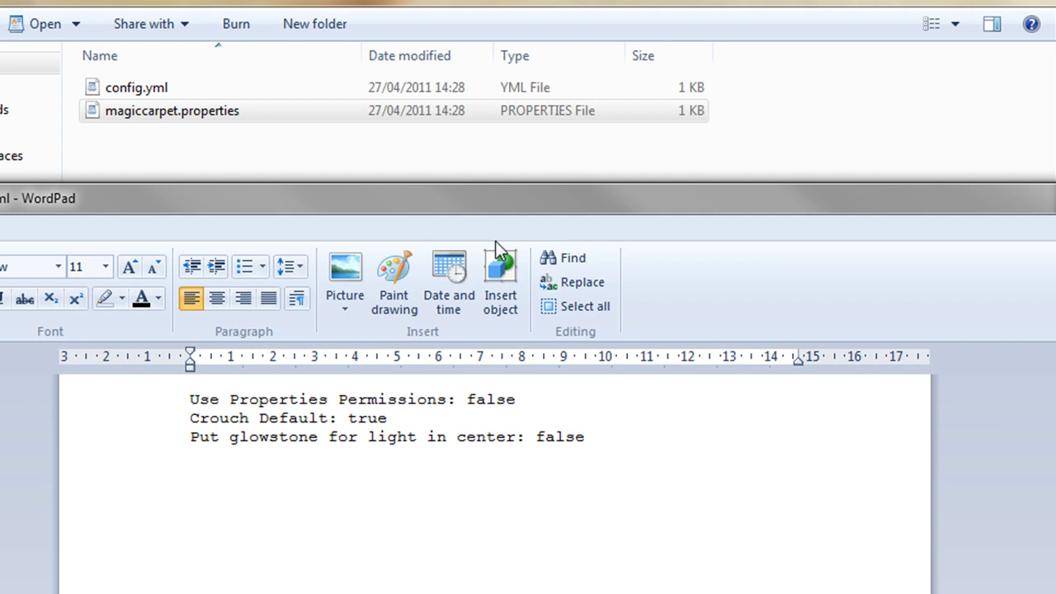
pyautogui.click(348, 418)
pyautogui.click(400, 420)
pyautogui.hotkey('alt', 'F4')
# - Return to the main MagicCarpet server folder and start the server with ServerStart.bat, enlarging its console window
pyautogui.click(127, 2)
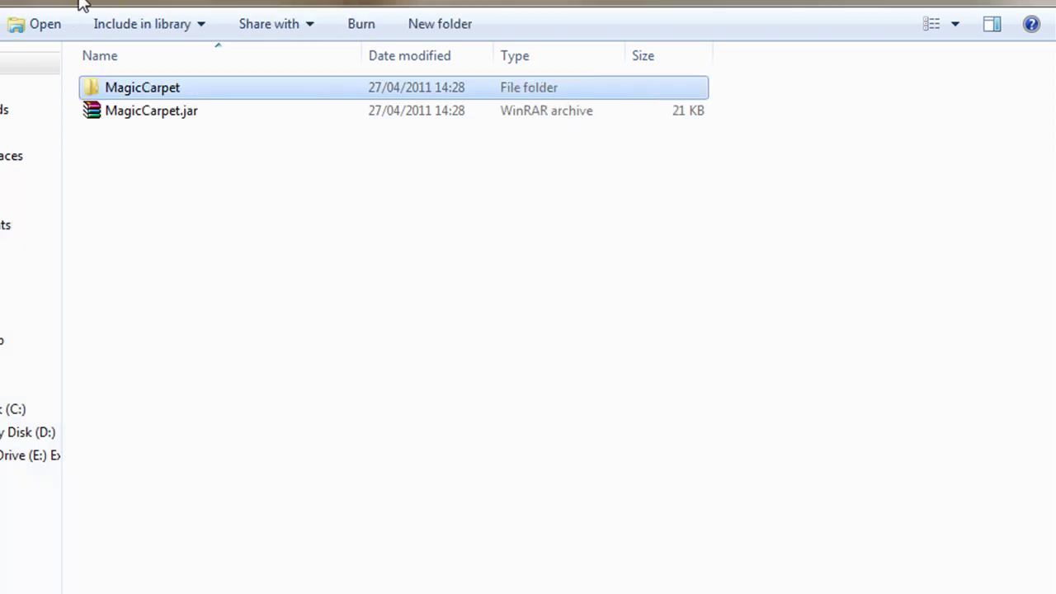
pyautogui.press('Return')
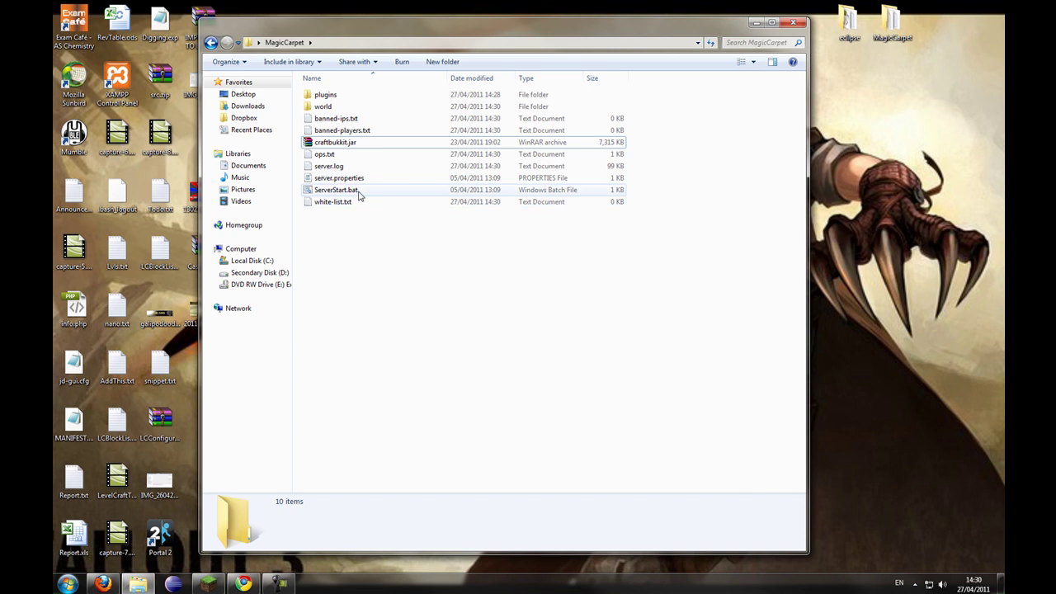
pyautogui.doubleClick(357, 192)
pyautogui.moveTo(464, 304); pyautogui.dragTo(495, 401)
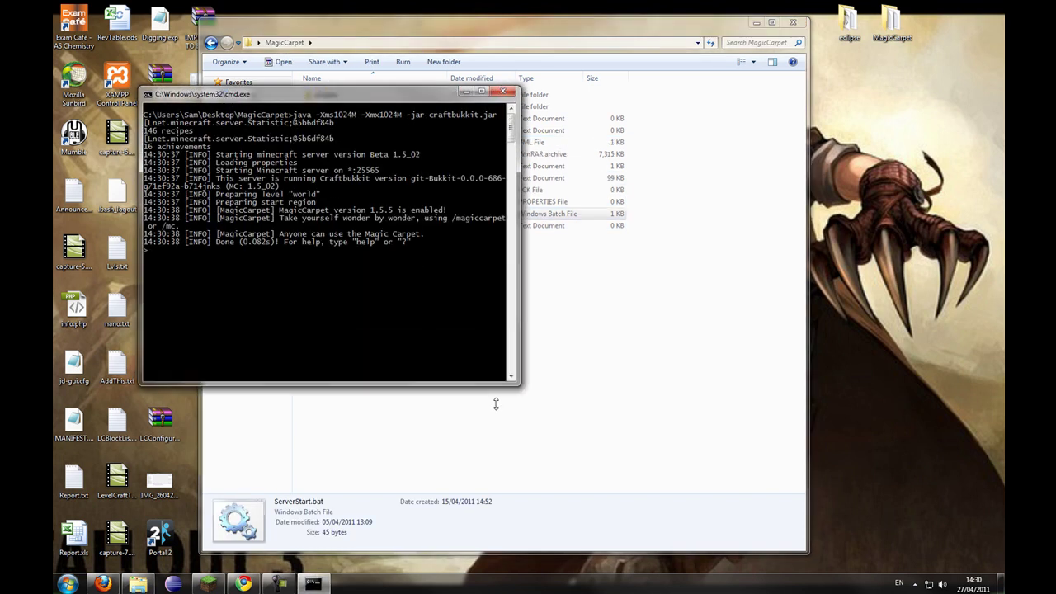
# - Switch to Minecraft, leave the Connection Lost screen and join the running server through multiplayer
pyautogui.click(208, 583)
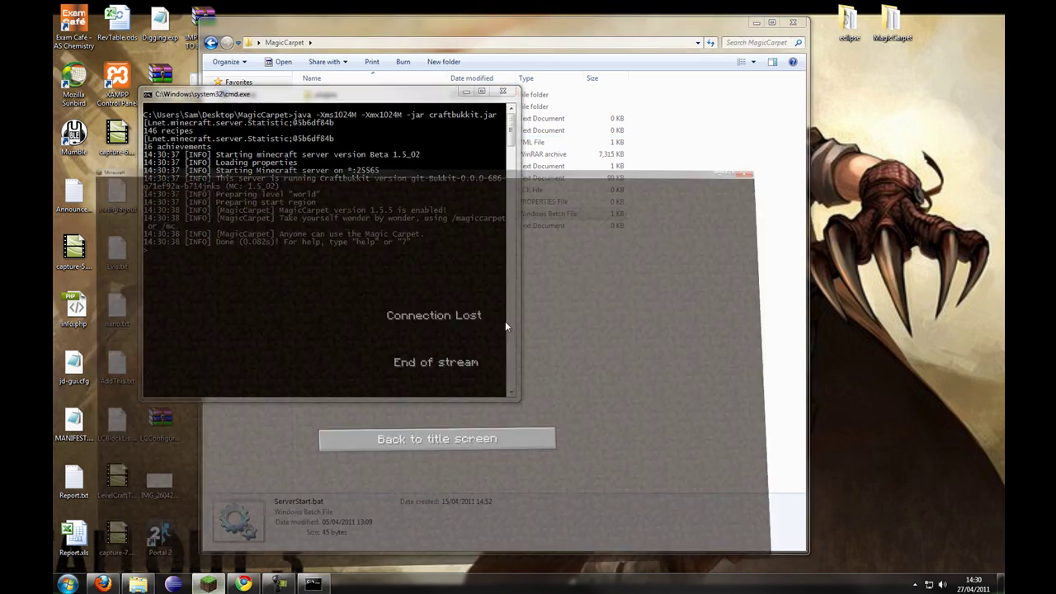
pyautogui.click(506, 385)
pyautogui.click(498, 301)
pyautogui.click(507, 358)
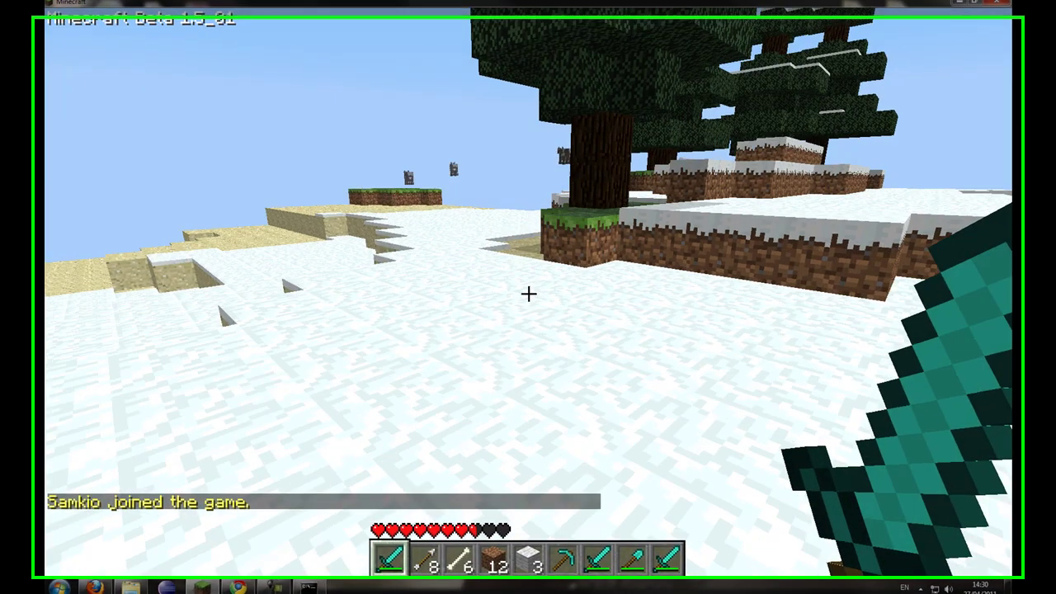
# - Select the fifth hotbar slot and summon a glass carpet with the chat command /mc
pyautogui.press('5')
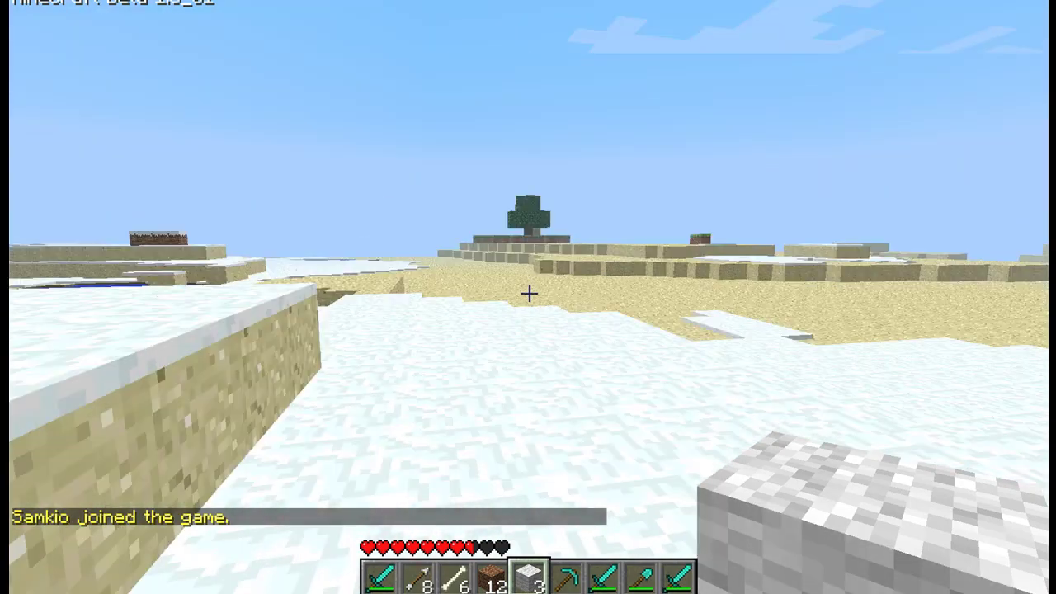
pyautogui.press('e')
pyautogui.press('e')
pyautogui.press('t')
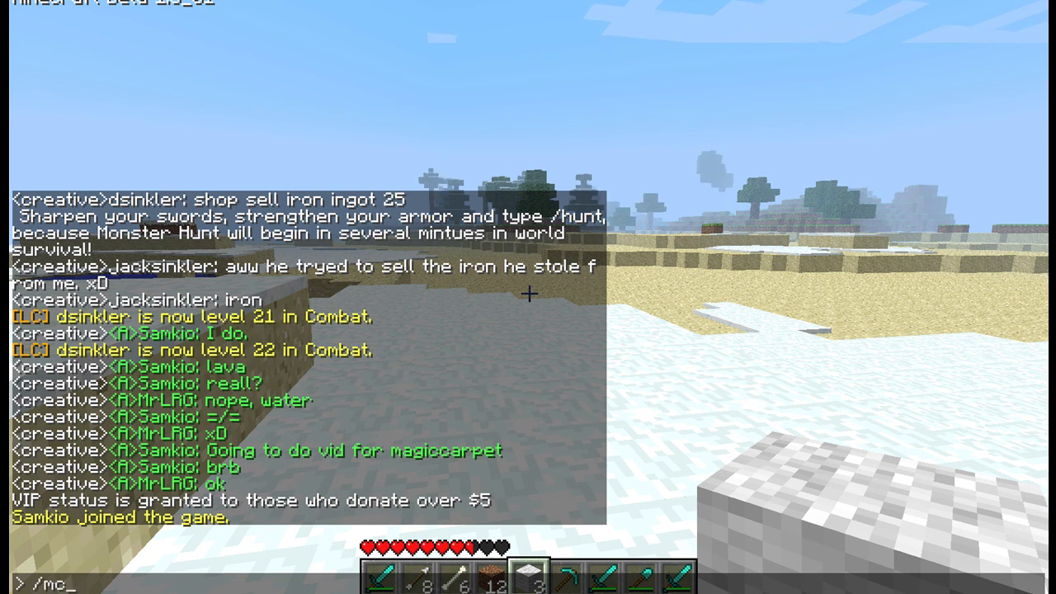
pyautogui.press('Return')
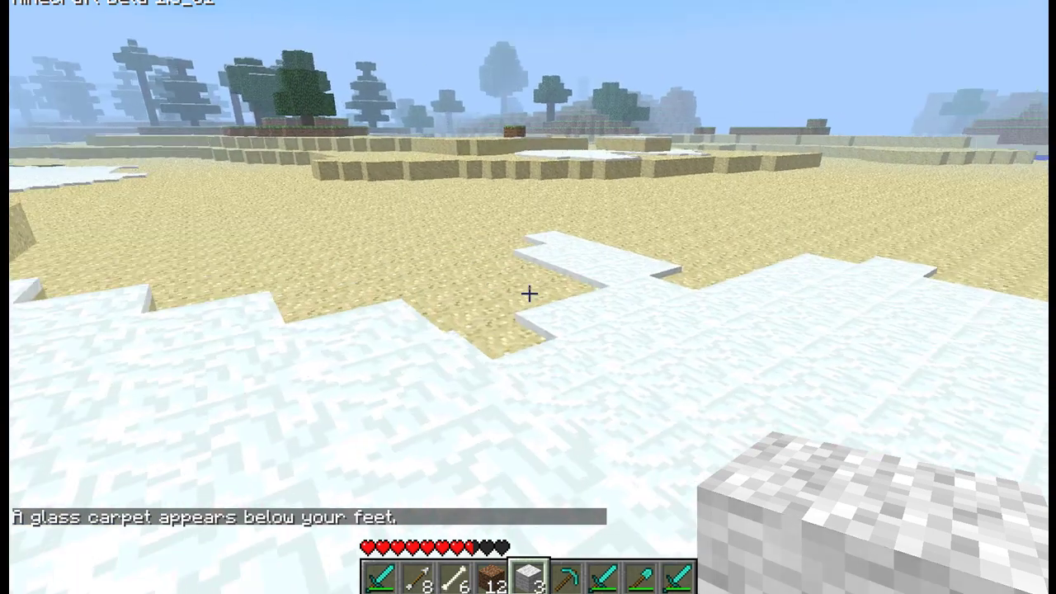
# - Travel forward on the glass carpet across the sand and rise above the snowy landscape
pyautogui.press('w')
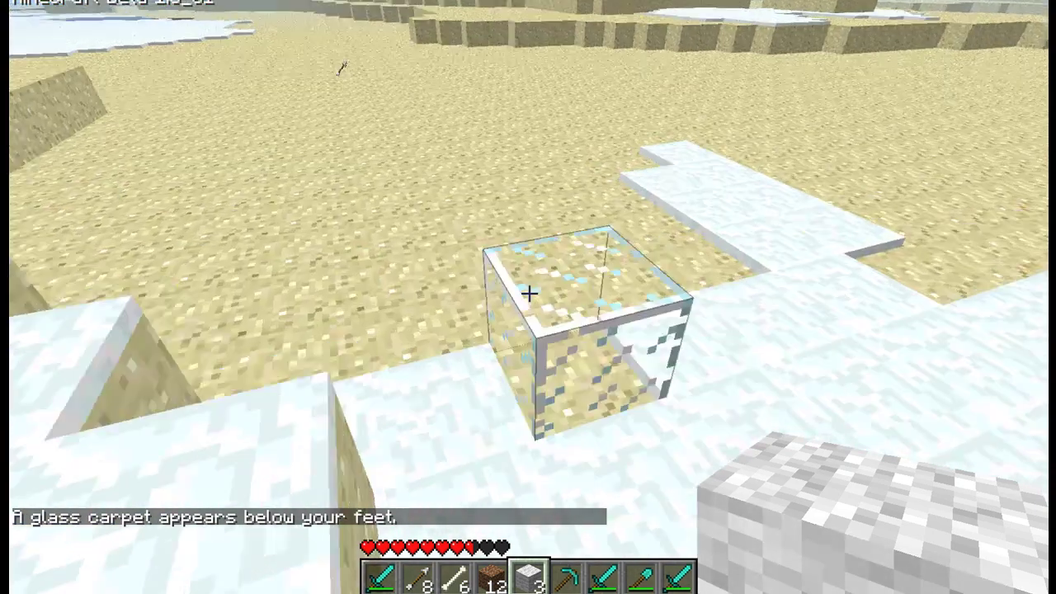
pyautogui.press('w')
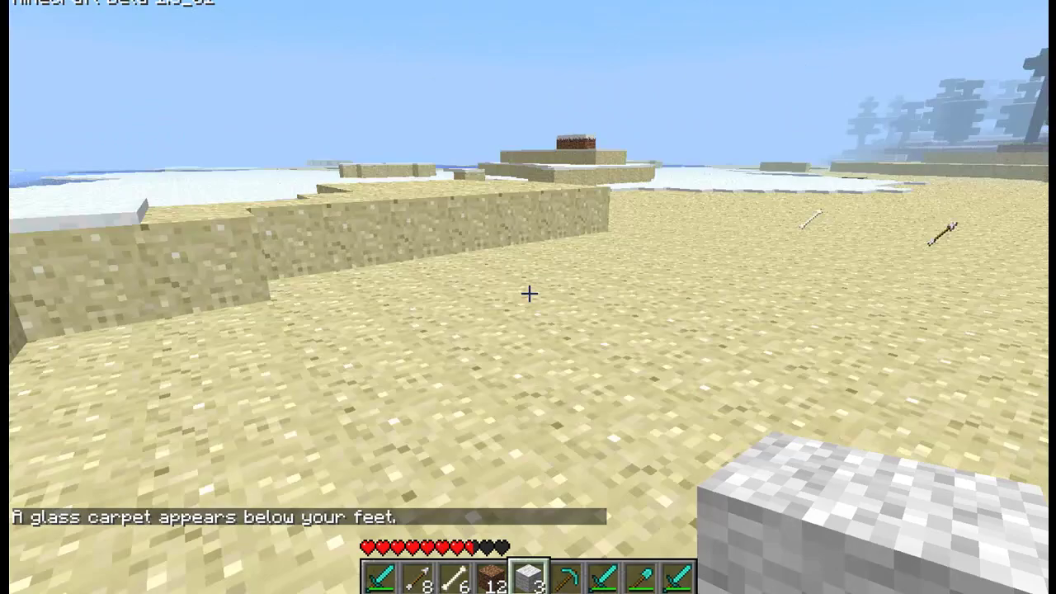
pyautogui.press('w')
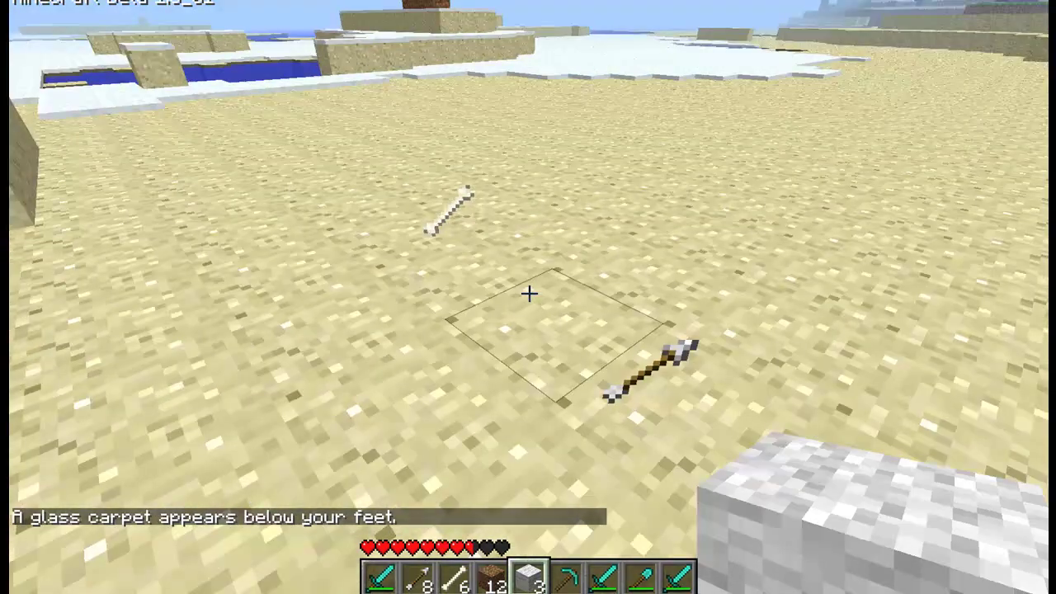
pyautogui.press('w')
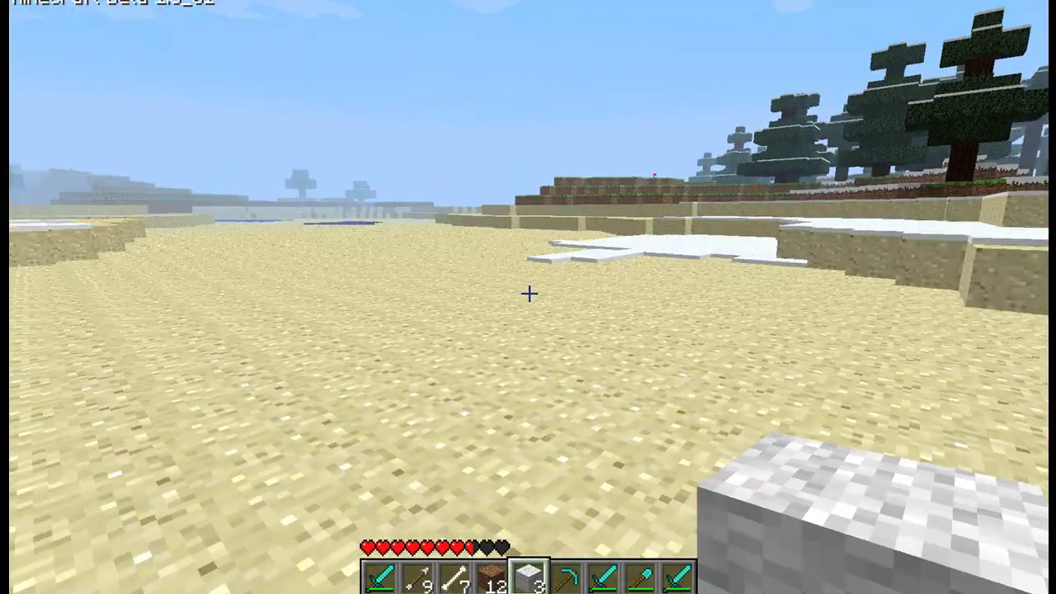
pyautogui.press('w')
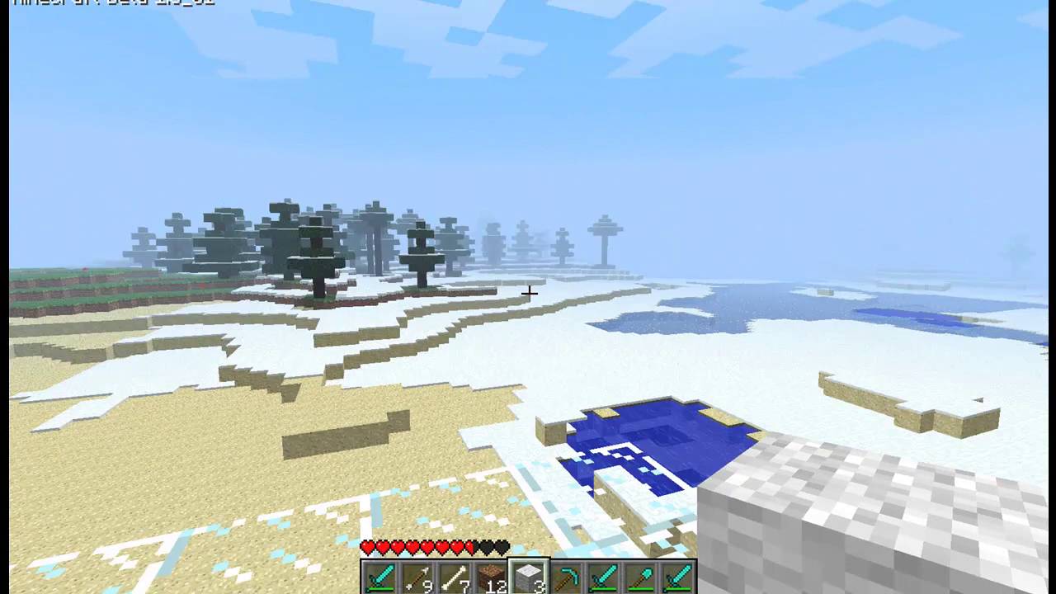
# - Fly the glass carpet forward over the snow towards the trees, opening and closing the inventory on the way
pyautogui.press('w')
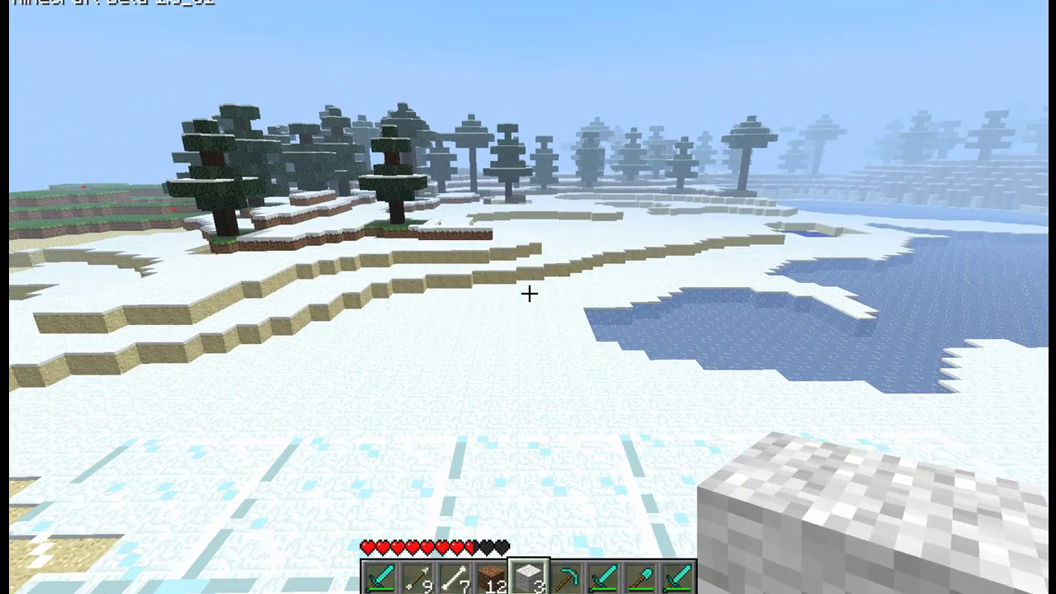
pyautogui.press('e')
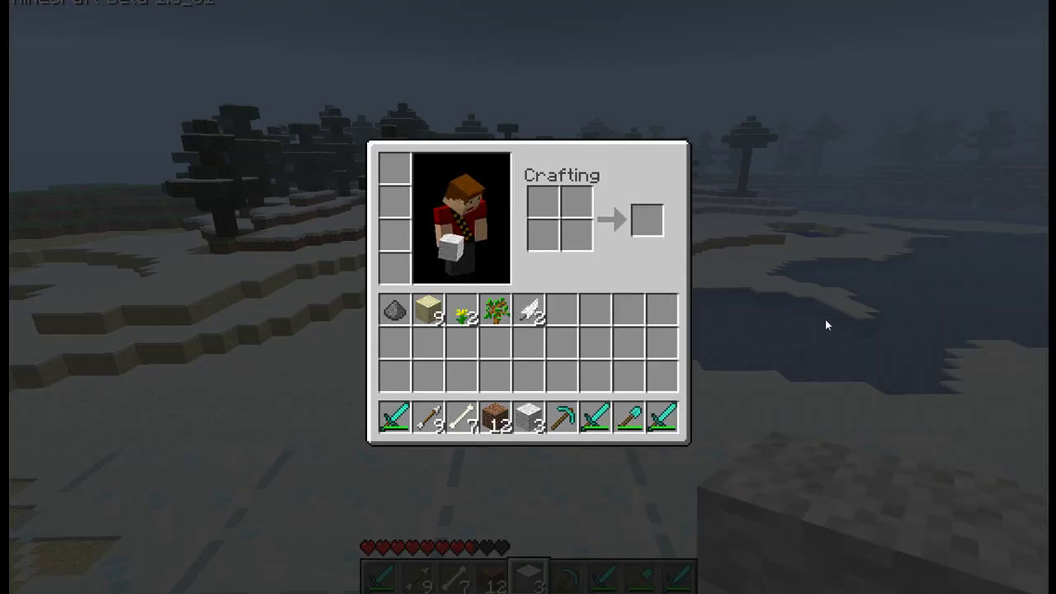
pyautogui.press('e')
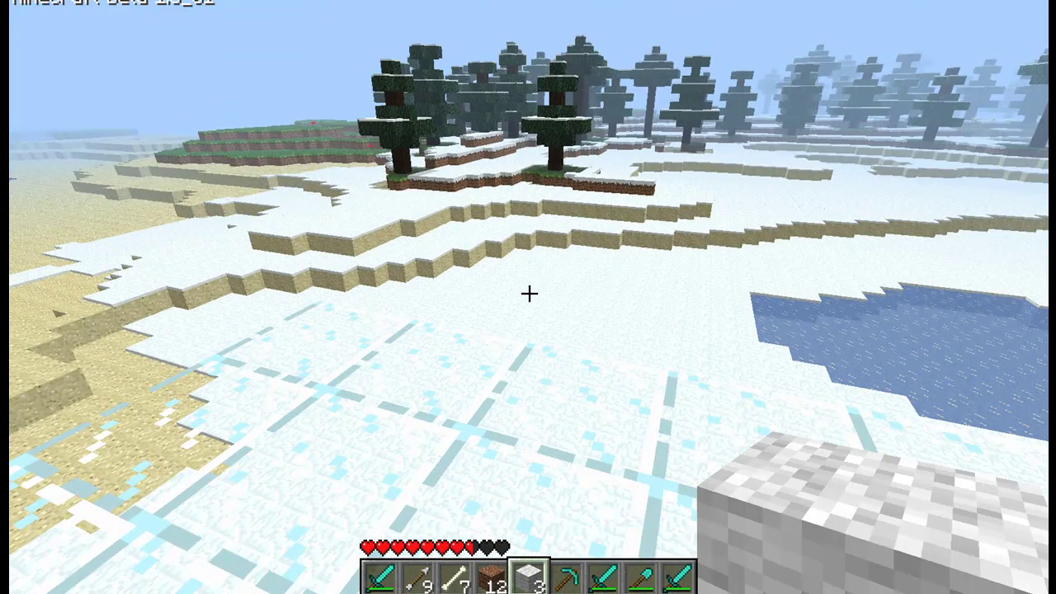
pyautogui.press('w')
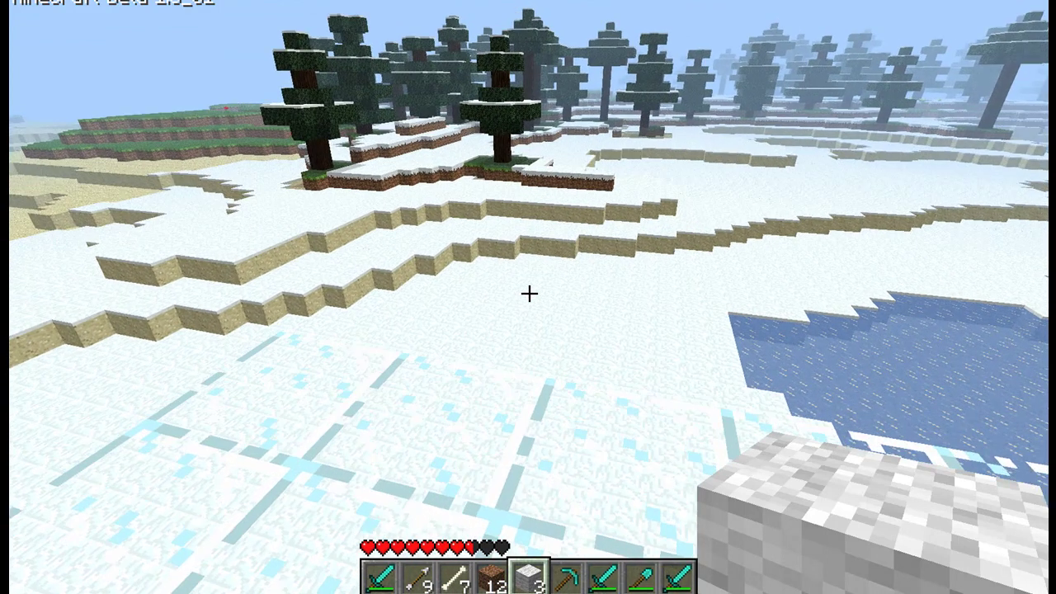
# - Light the carpet with glowstone, and remove the light again with the chat command /ml
pyautogui.press('t')
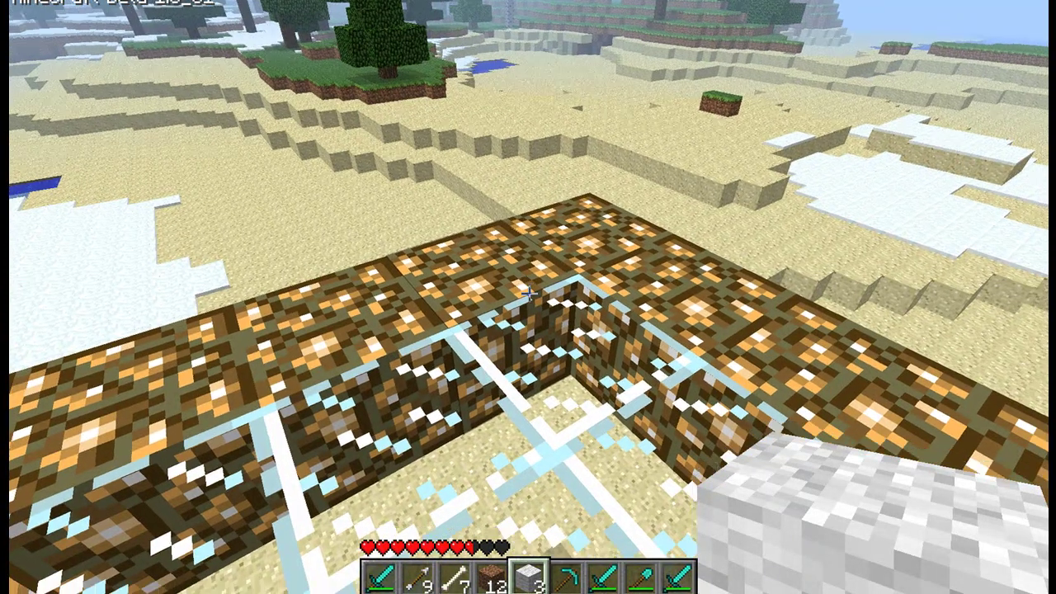
pyautogui.press('t')
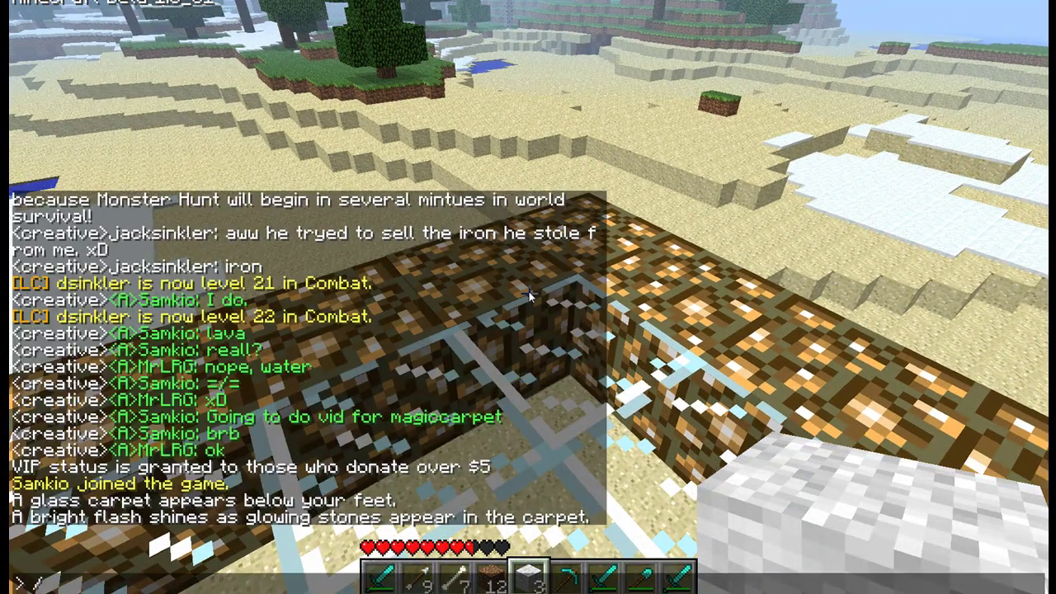
pyautogui.write('/ml')
pyautogui.press('Return')
pyautogui.press('w')
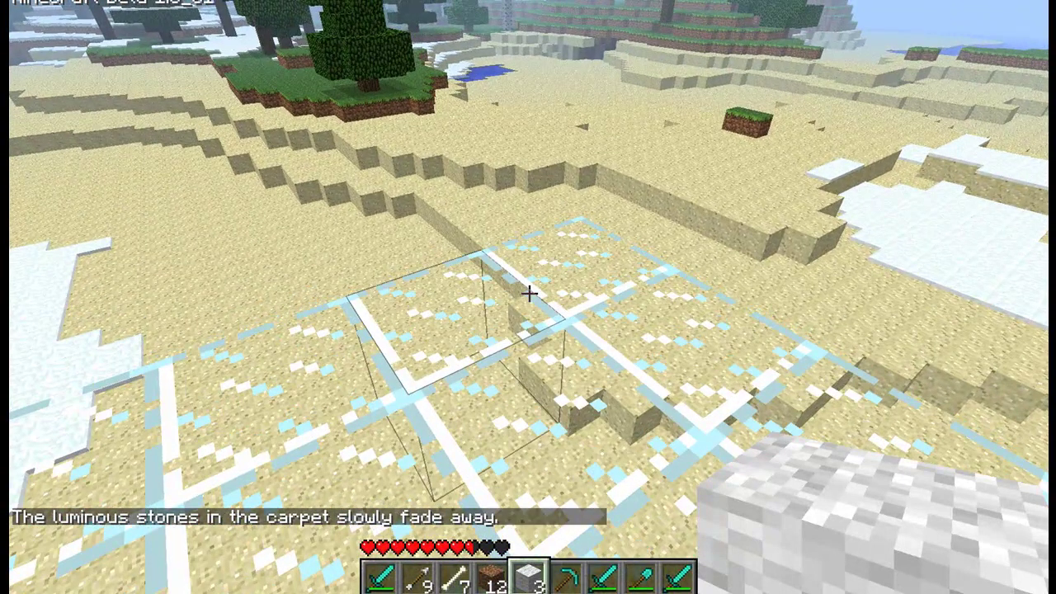
# - Resize the carpet to 3 with the chat command /mc 3, and enlarge it to 7 with /mc 7
pyautogui.press('t')
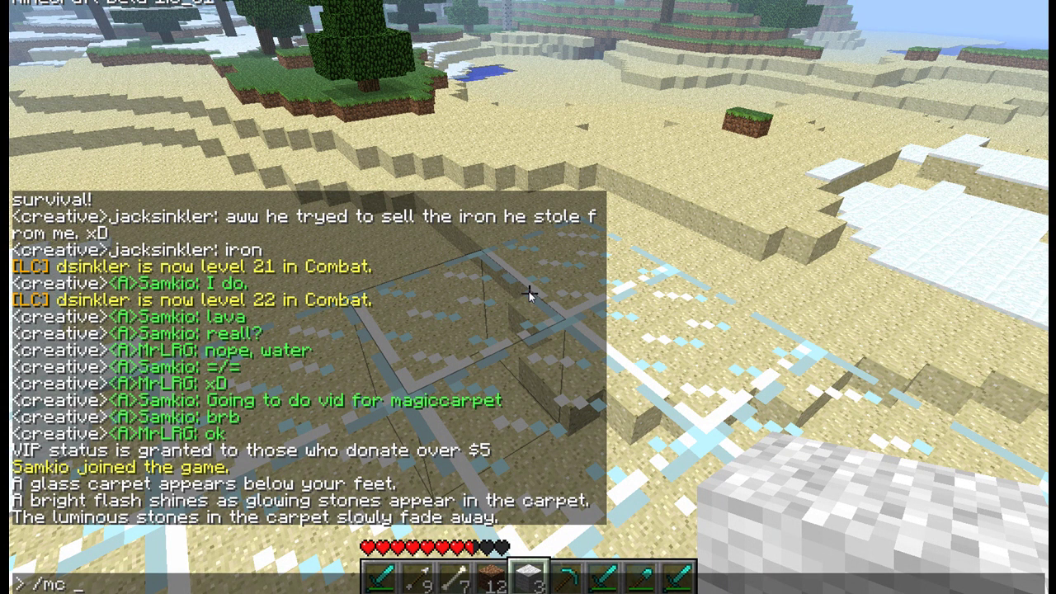
pyautogui.write('/mc 3')
pyautogui.press('Return')
pyautogui.press('t')
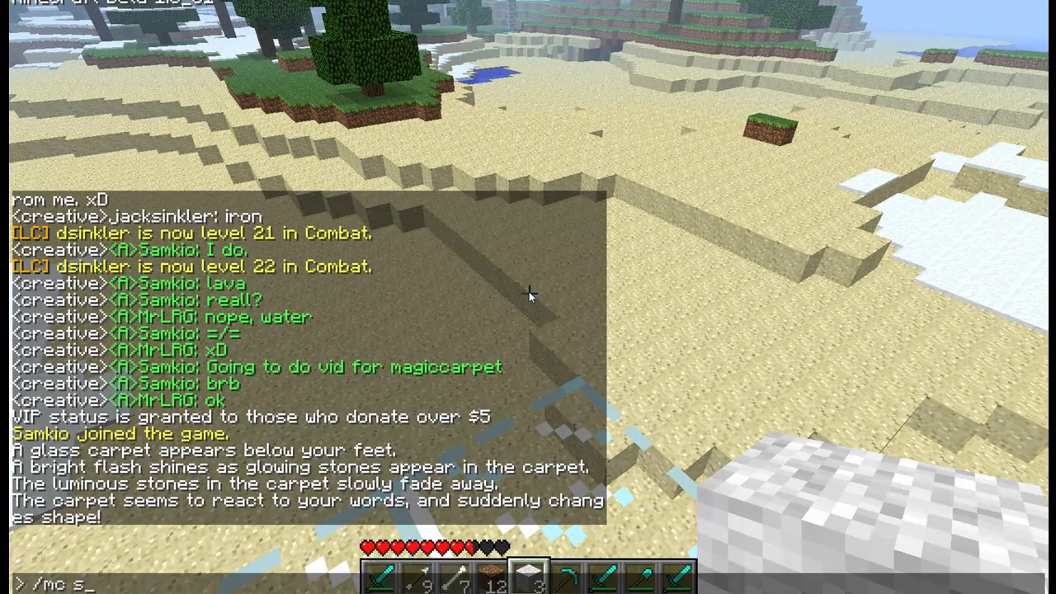
pyautogui.write('/mc 7')
pyautogui.press('Return')
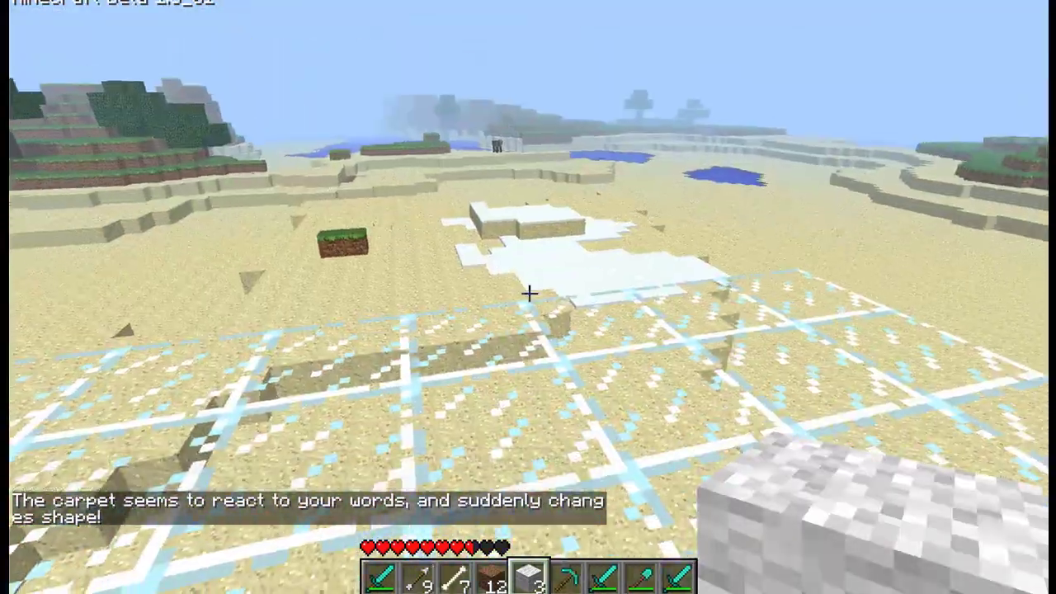
# - Lower the carpet by crouching, and switch its descent control to looking down
pyautogui.press('shift')
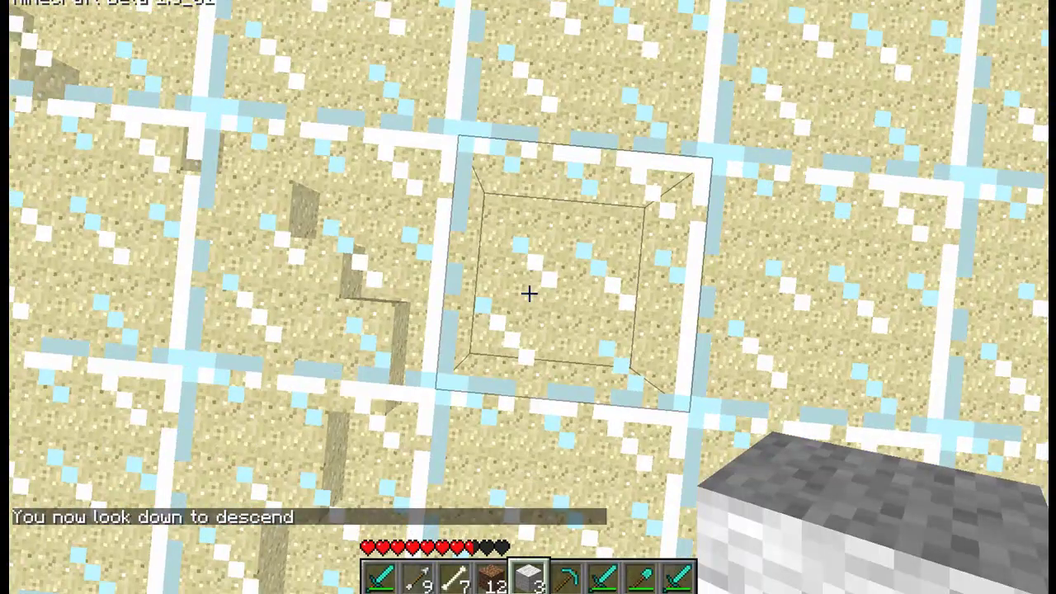
pyautogui.press('d')
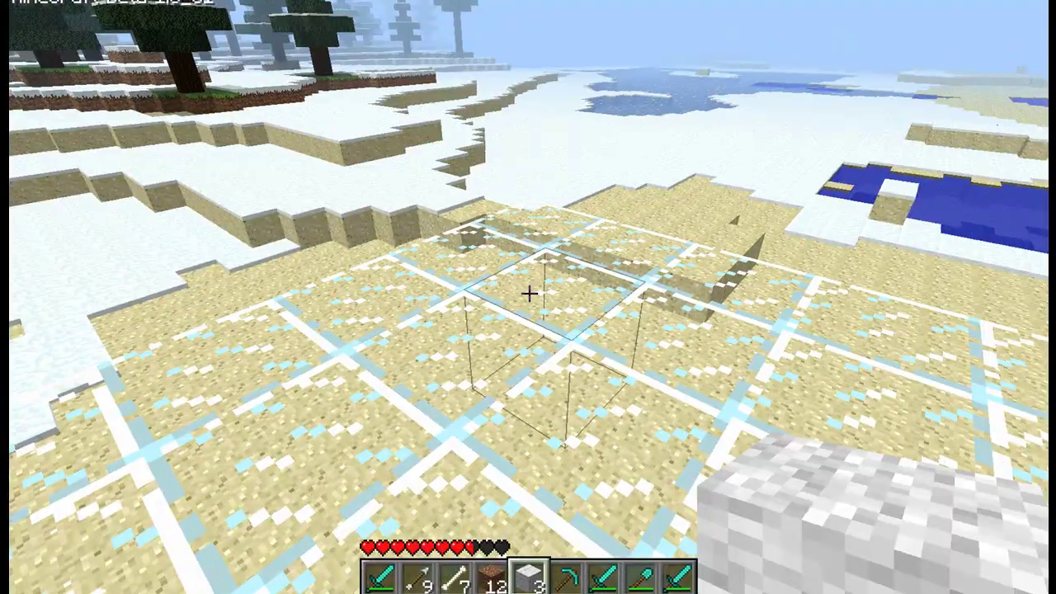
# - Place the three held white blocks in a row on the glass carpet and move around them
pyautogui.rightClick(528, 294)
pyautogui.rightClick(527, 294)
pyautogui.rightClick(528, 294)
pyautogui.press('s')
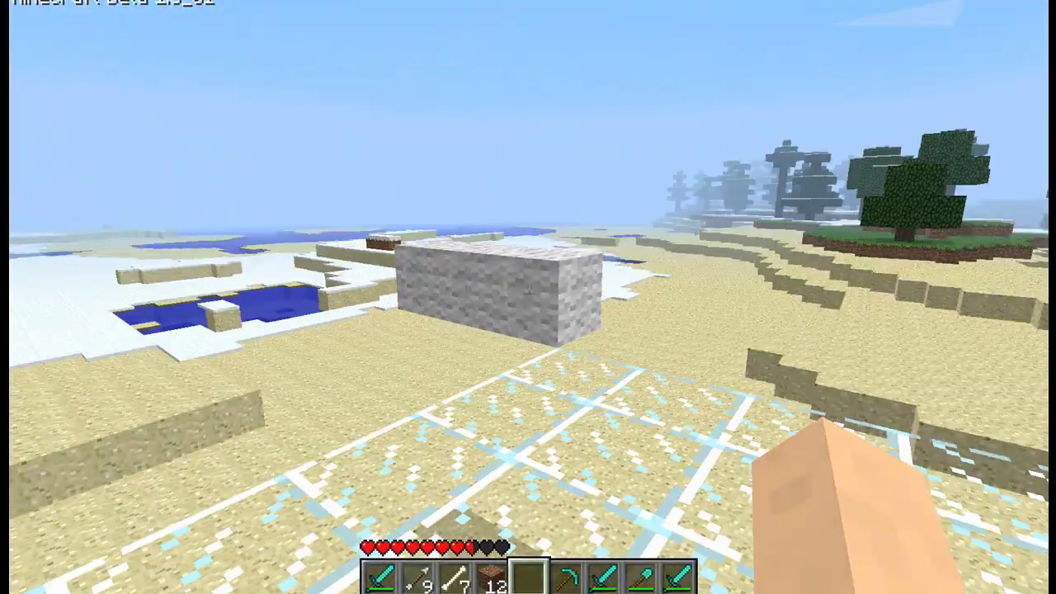
pyautogui.press('w')
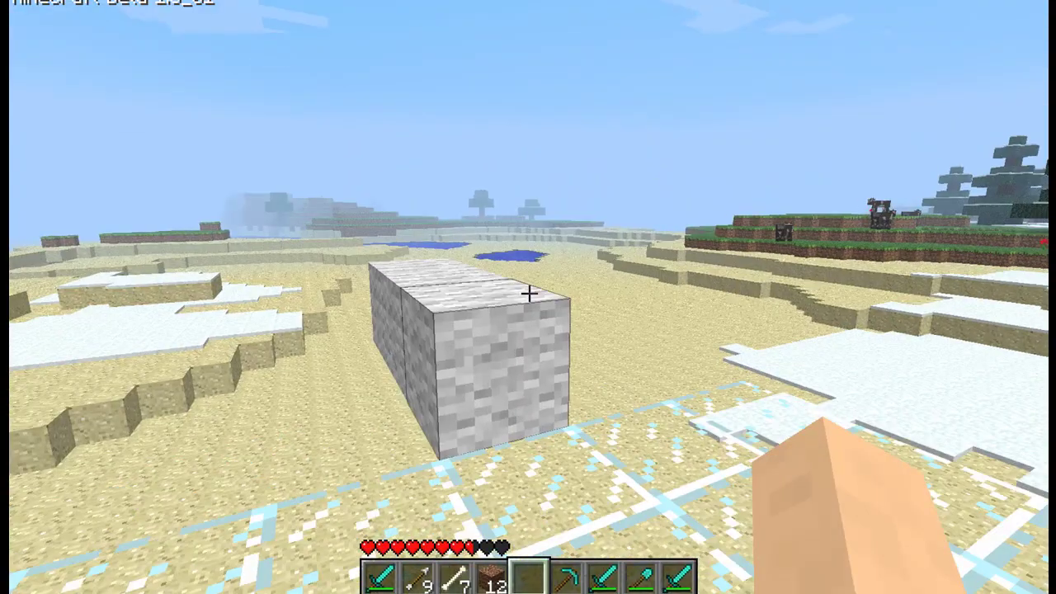
pyautogui.press('w')
pyautogui.press('a')
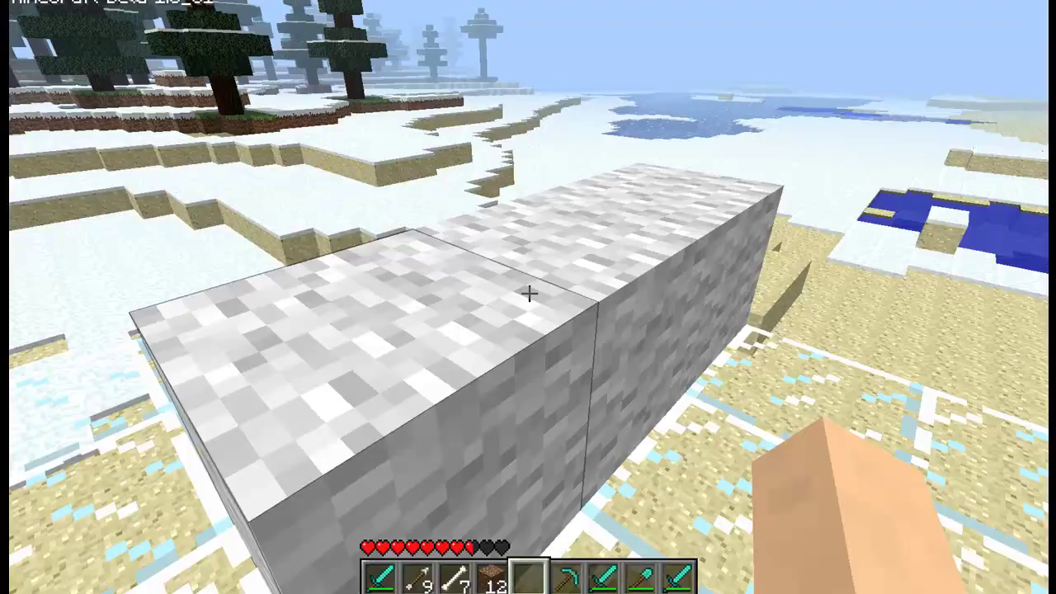